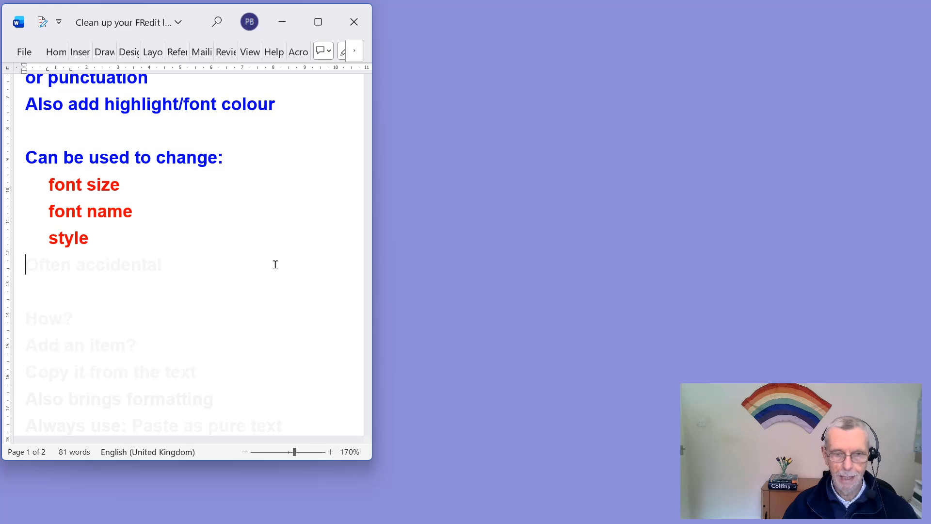
# Reveal the hidden lines of the notes one by one, from "Often accidental" through "Always use: Paste as pure text".
pyautogui.press('Down')
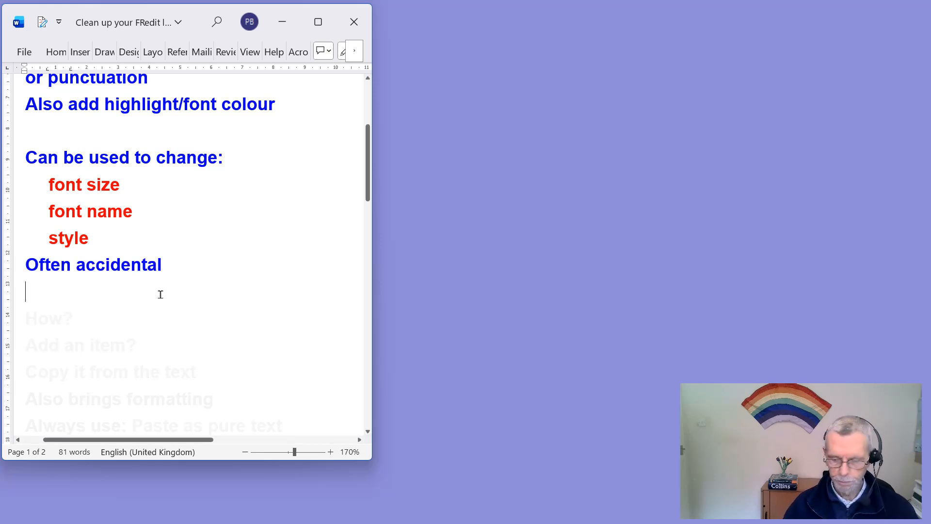
pyautogui.press('Down')
pyautogui.press('Down')
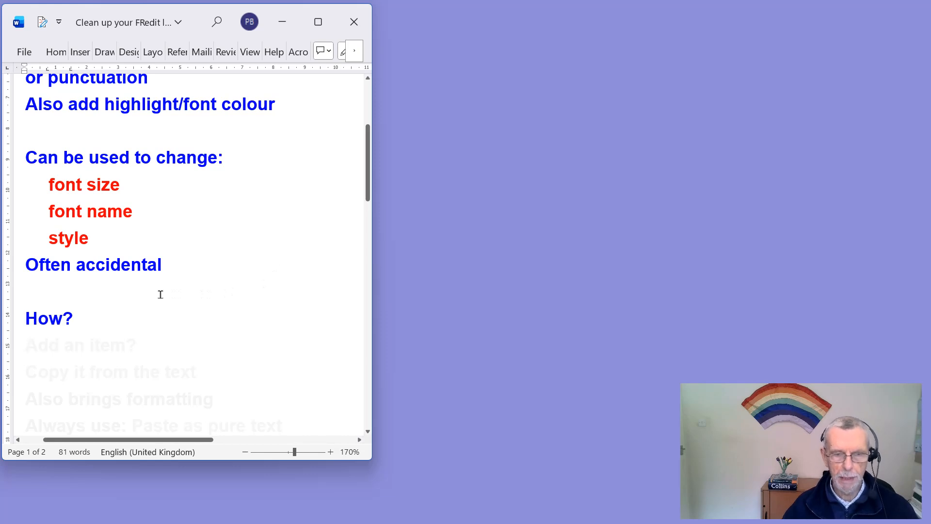
pyautogui.scroll(-1, 177, 293)
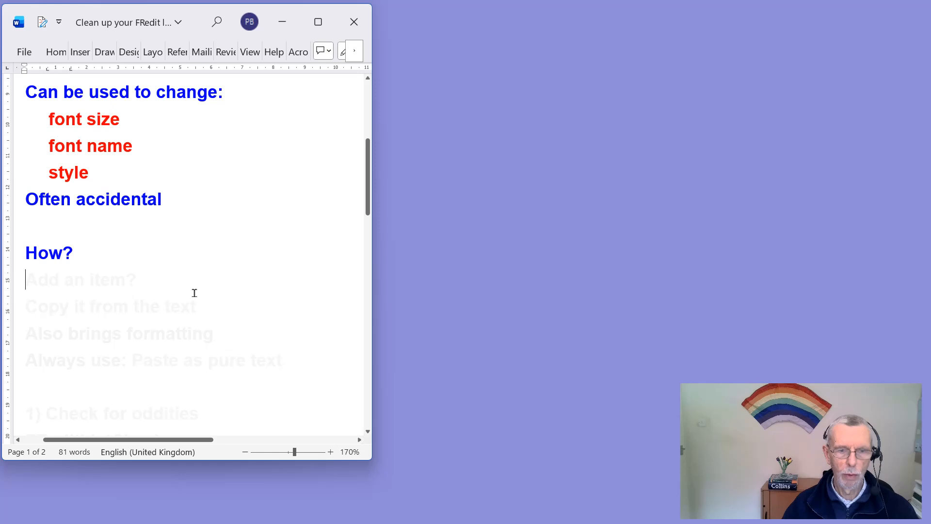
pyautogui.press('Down')
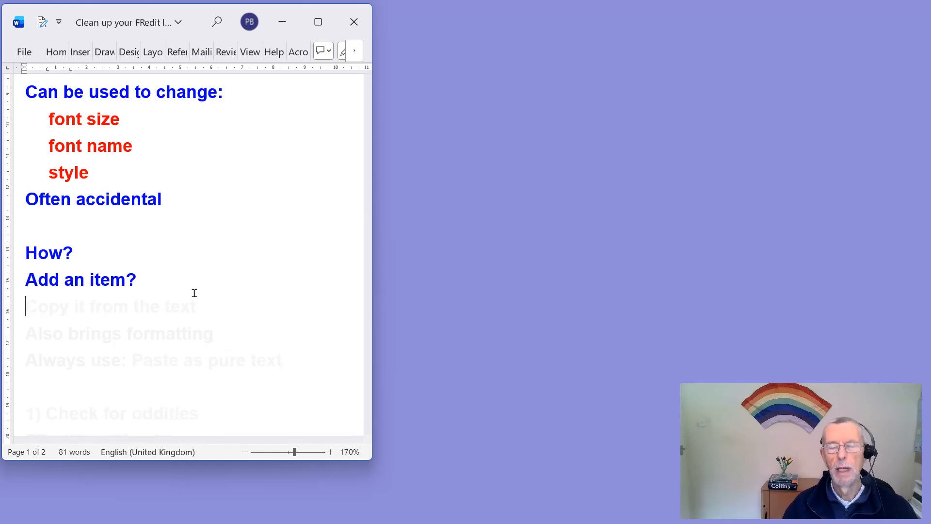
pyautogui.press('Down')
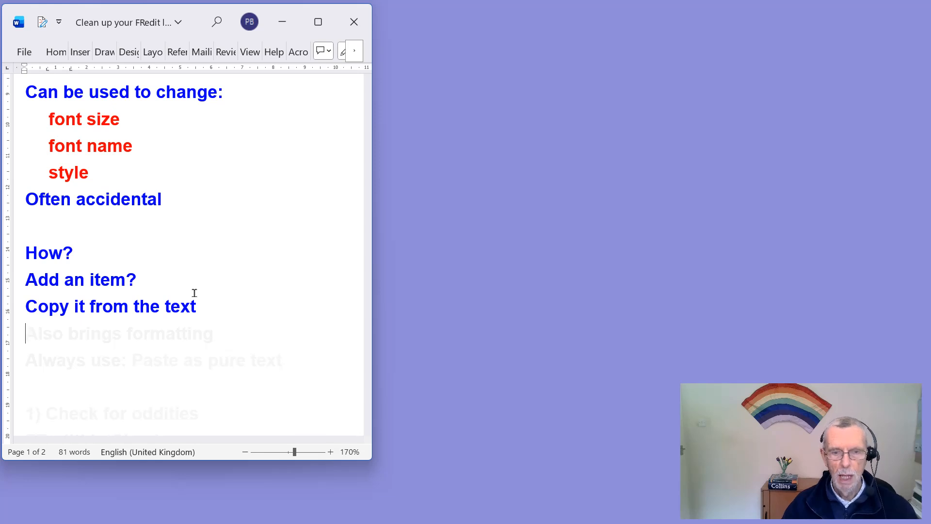
pyautogui.press('Down')
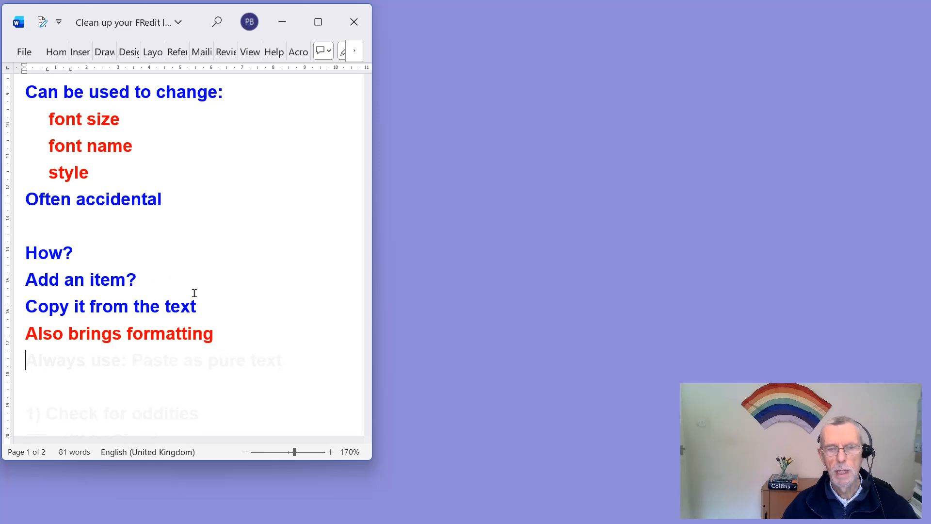
pyautogui.press('Down')
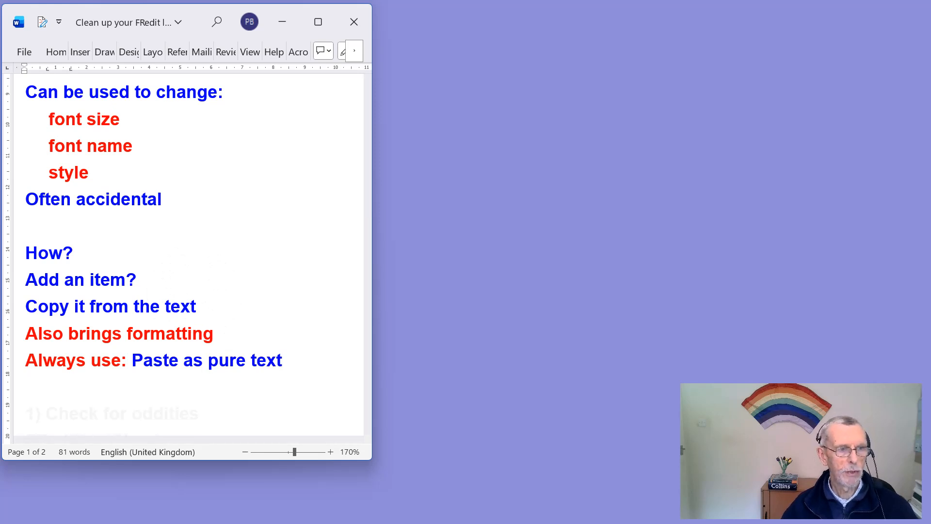
# Copy the word "Paste" from the notes and paste it with its formatting into the FRedit list below "Standard clean-up list".
pyautogui.moveTo(0, 97); pyautogui.dragTo(497, 30)
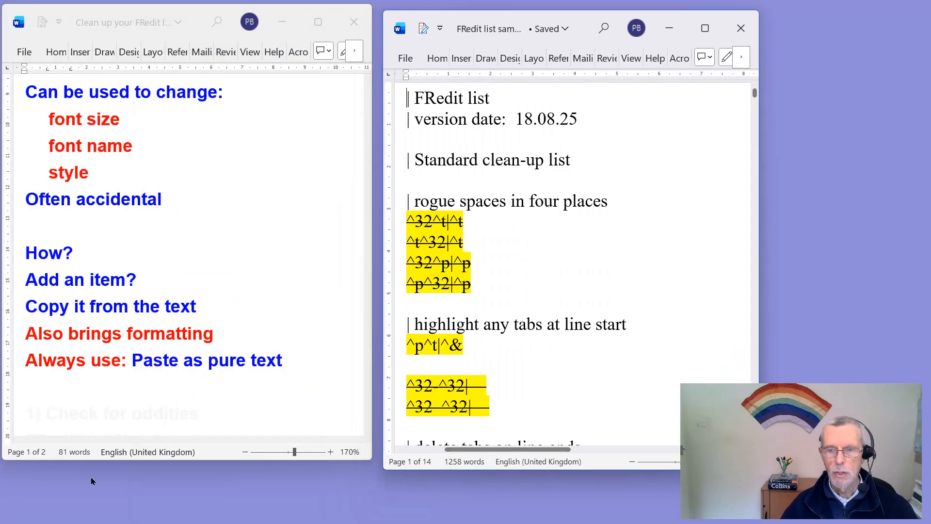
pyautogui.click(98, 333)
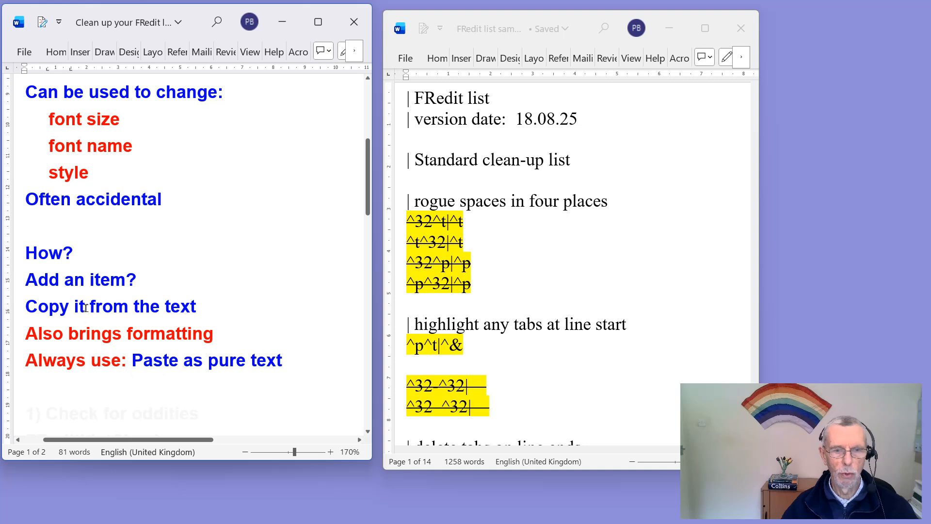
pyautogui.doubleClick(149, 360)
pyautogui.hotkey('ctrl', 'c')
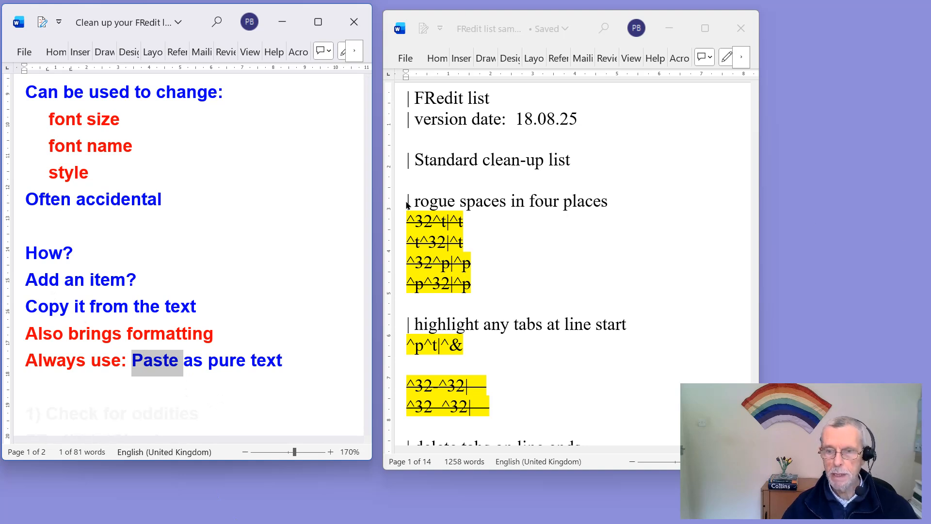
pyautogui.click(420, 181)
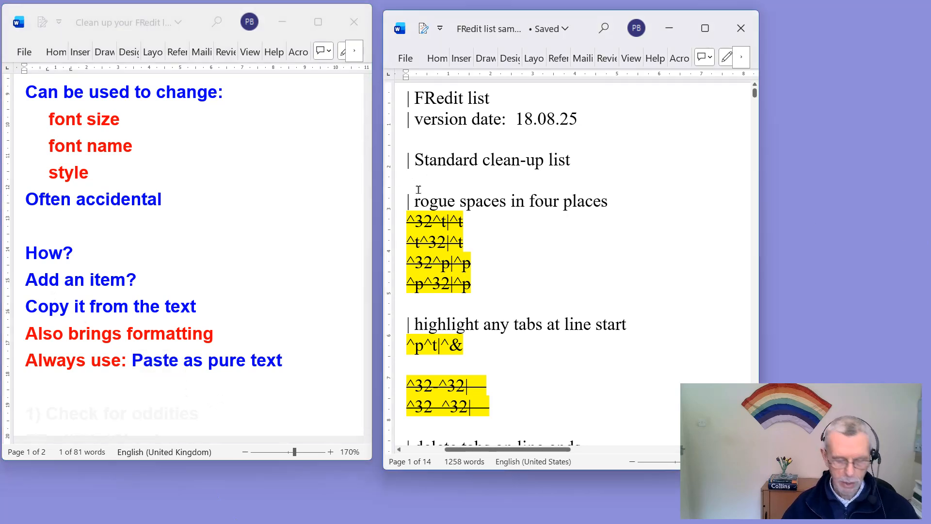
pyautogui.hotkey('ctrl', 'v')
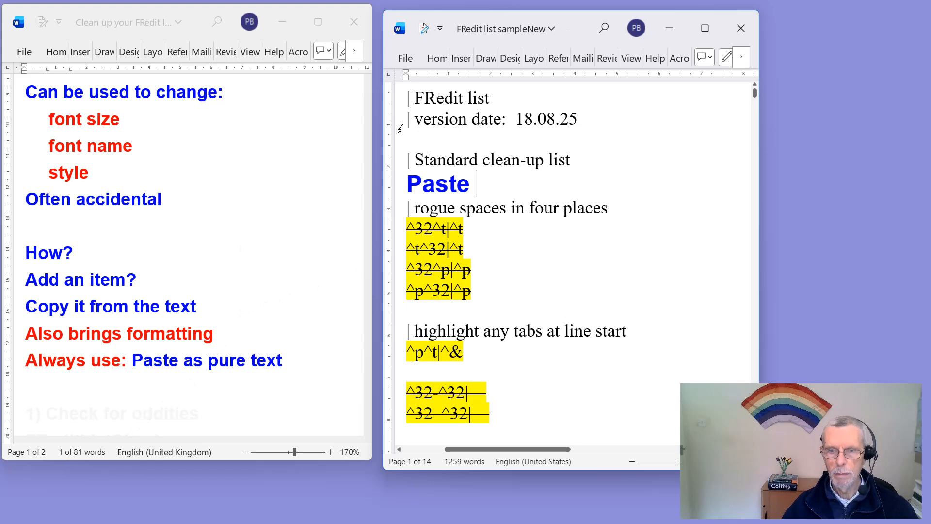
# Paste the copied word as text only into the blank line above "highlight any tabs at line start", and complete the entry as "Paste|sjflgj".
pyautogui.click(466, 313)
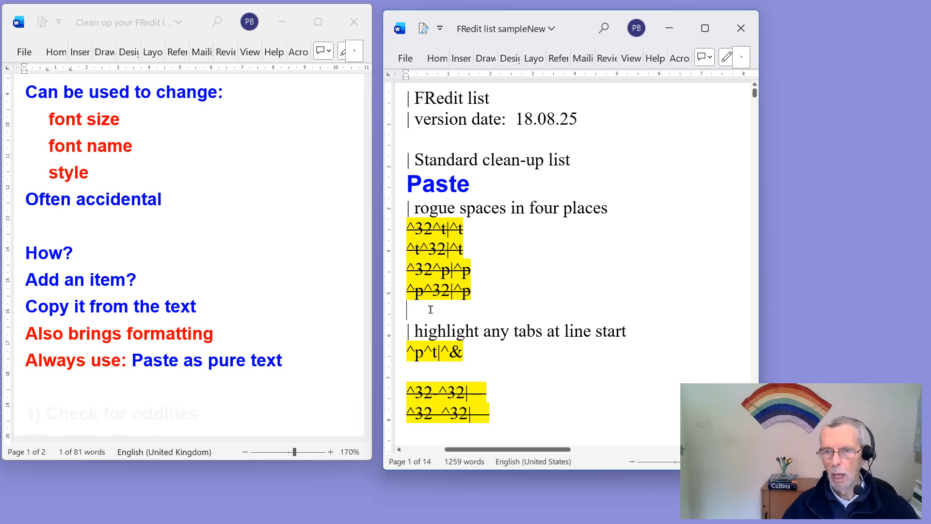
pyautogui.rightClick(430, 309)
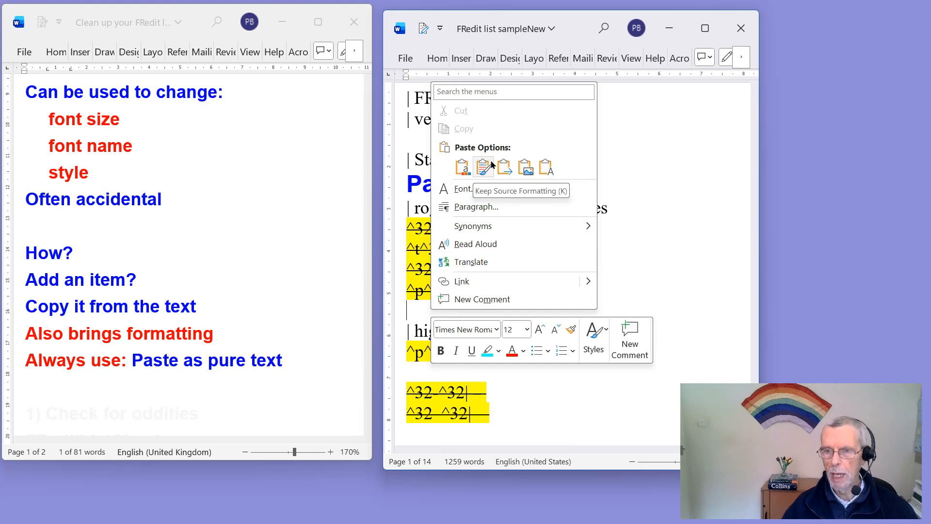
pyautogui.click(546, 167)
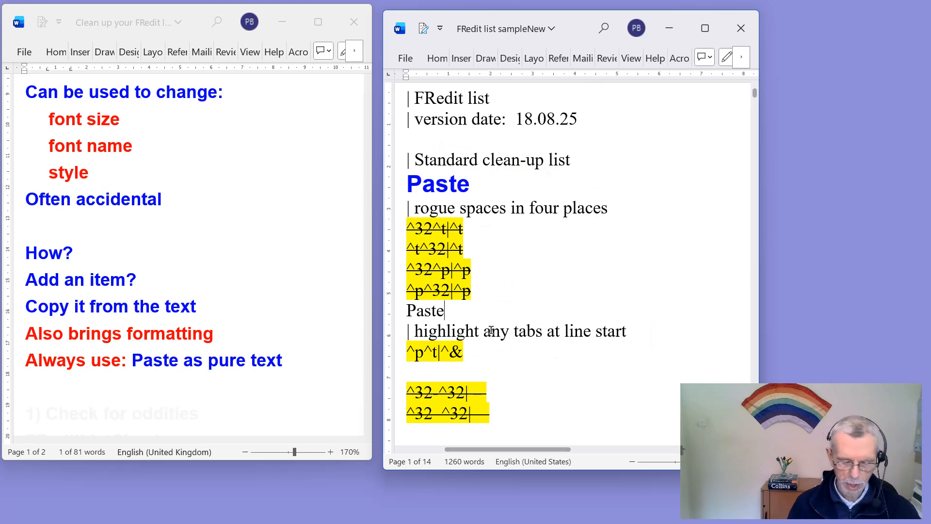
pyautogui.press('BackSpace')
pyautogui.write('|sjflgj')
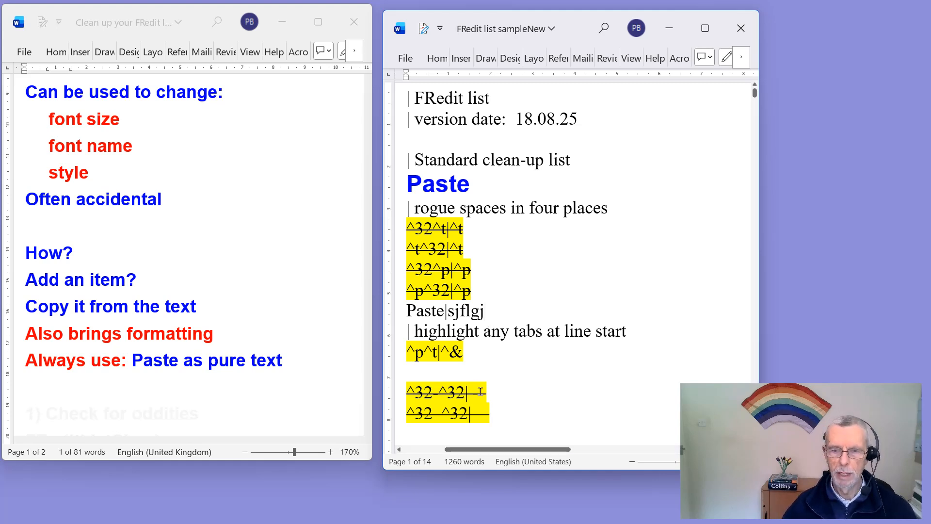
# Return to the notes and reveal the lines from "1) Check for oddities" through "Warns you of funnies".
pyautogui.scroll(-2, 170, 288)
pyautogui.doubleClick(169, 291)
pyautogui.scroll(-4, 169, 286)
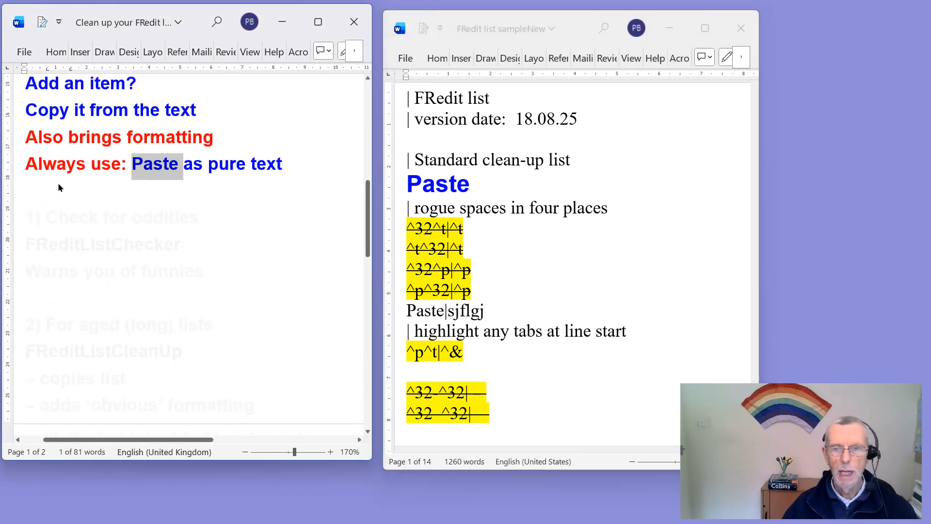
pyautogui.scroll(-3, 469, 264)
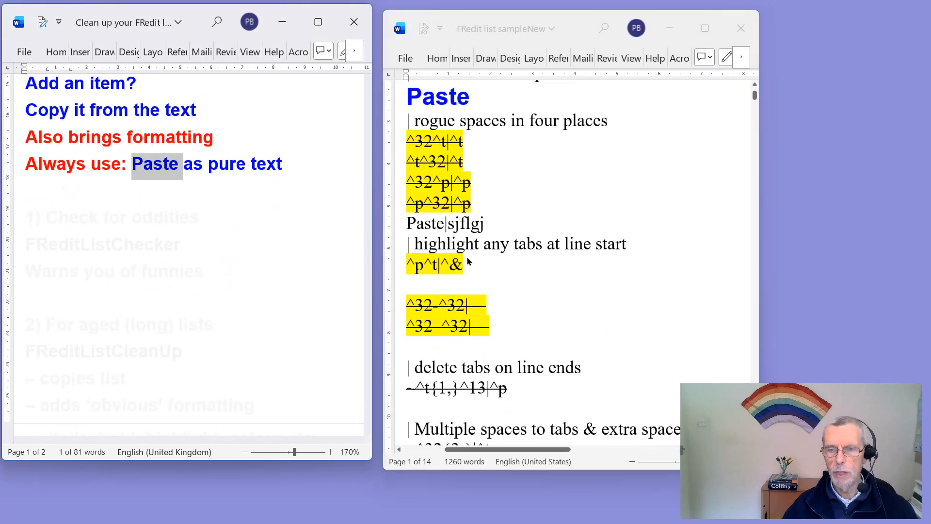
pyautogui.click(129, 202)
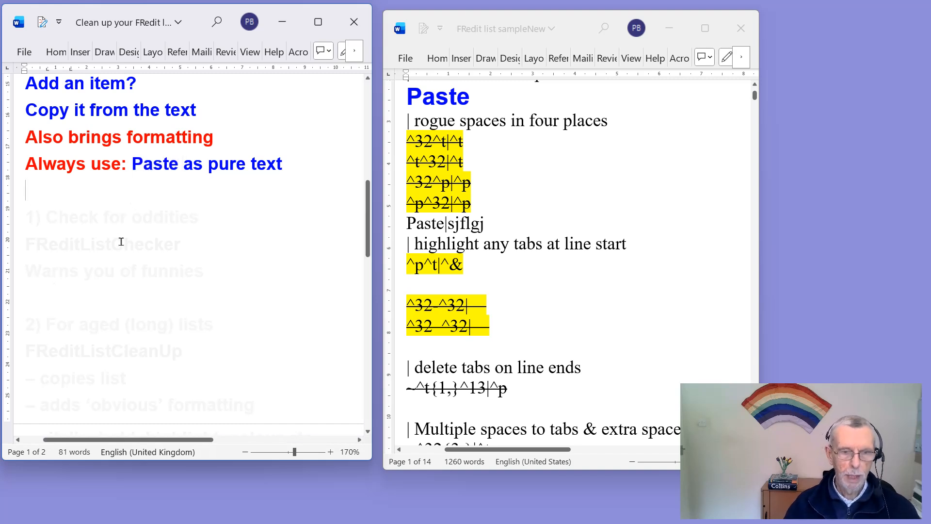
pyautogui.press('Down')
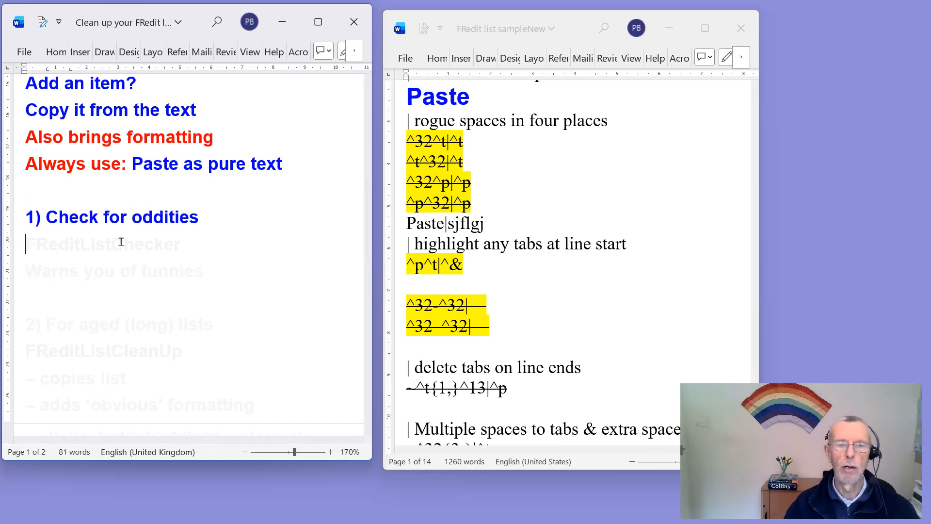
pyautogui.press('Down')
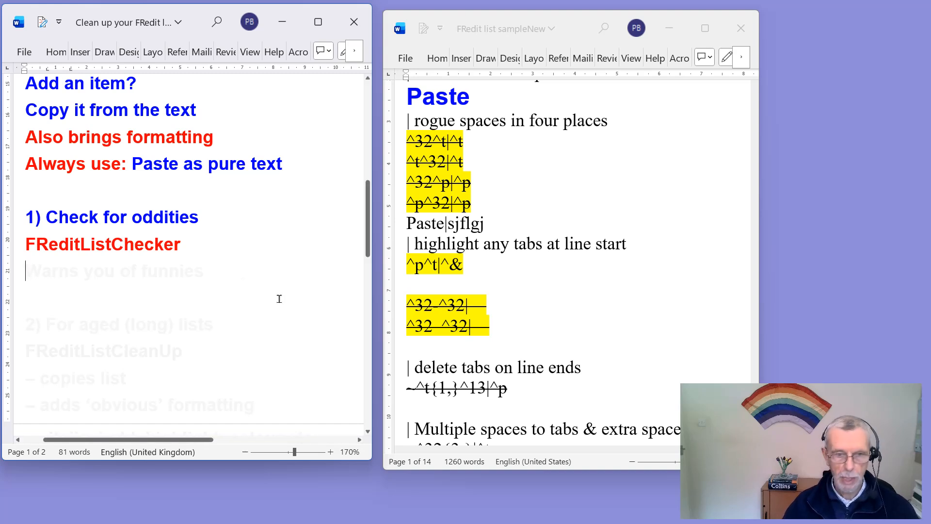
pyautogui.press('Down')
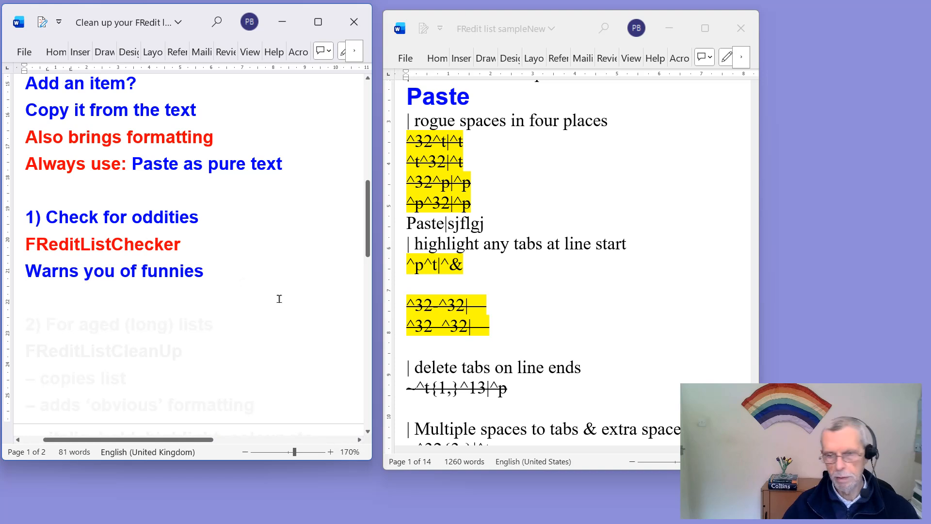
# Run the FReditListChecker macro on the FRedit list and stop it at the font size query for "CO2|carbon dioxide".
pyautogui.click(414, 269)
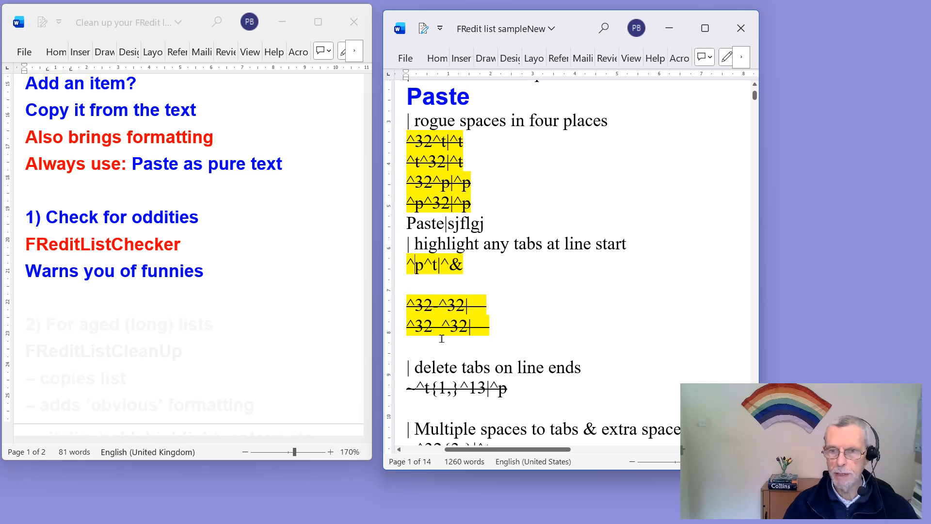
pyautogui.hotkey('ctrl', 'alt', 'f')
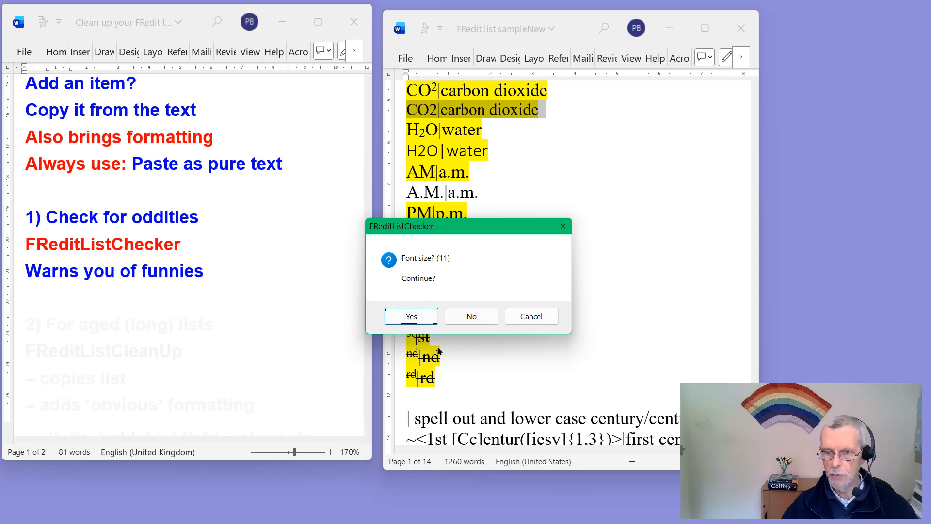
pyautogui.click(461, 319)
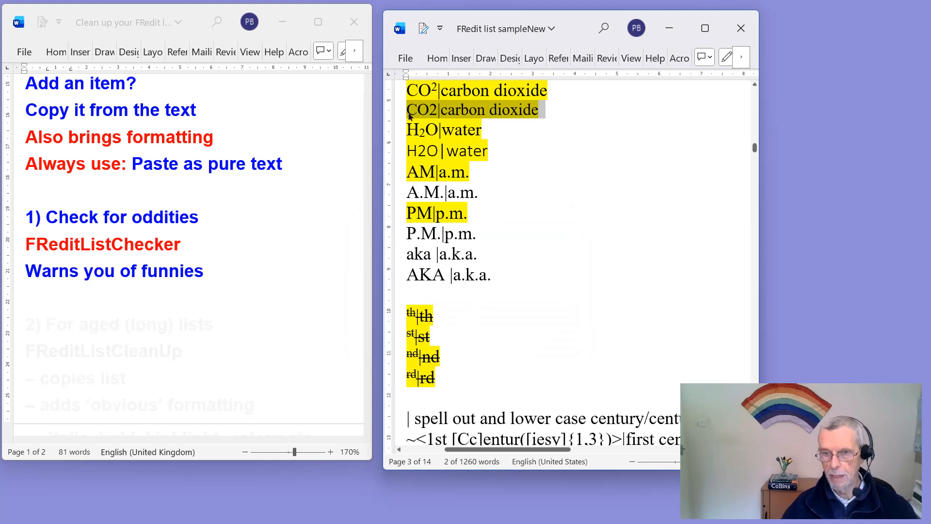
pyautogui.click(497, 120)
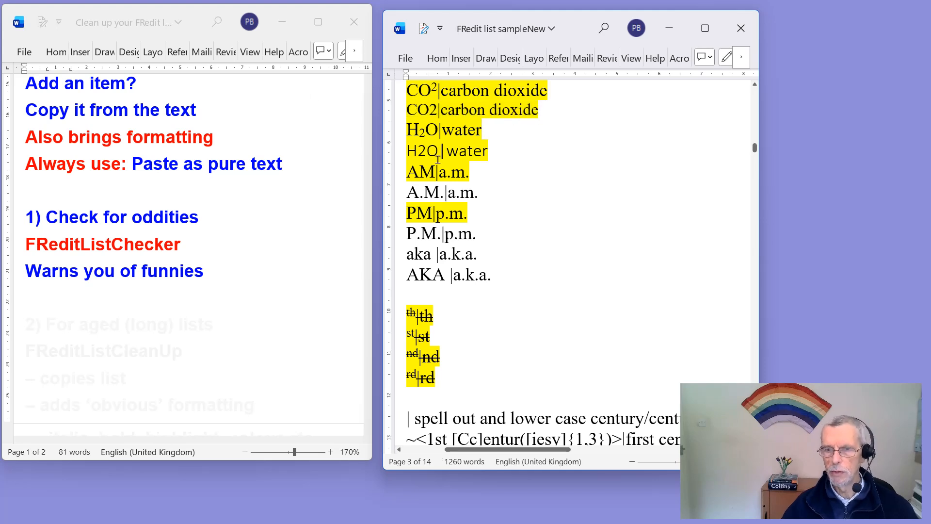
# Rerun FReditListChecker from the "H2O|water" entry, continue past the font name and hyperlink queries, and cancel at the style query.
pyautogui.click(422, 159)
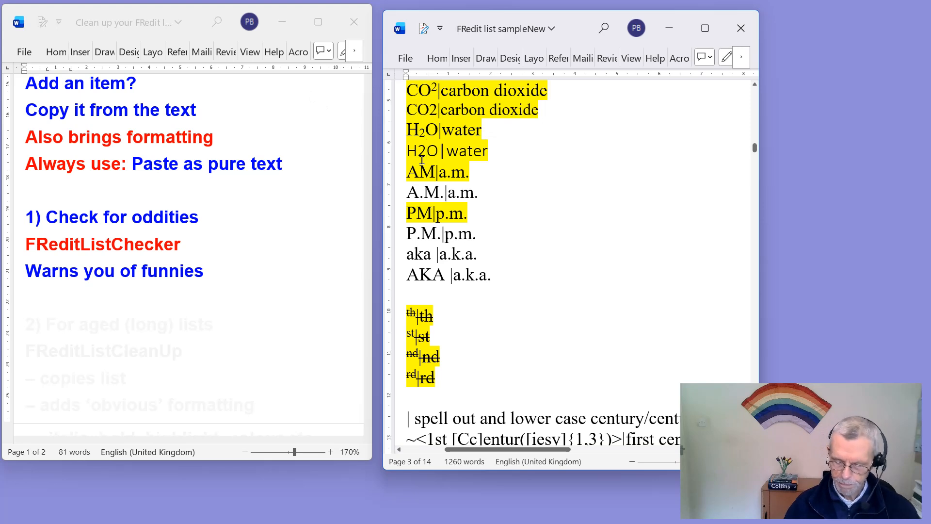
pyautogui.hotkey('ctrl', 'alt', 'f')
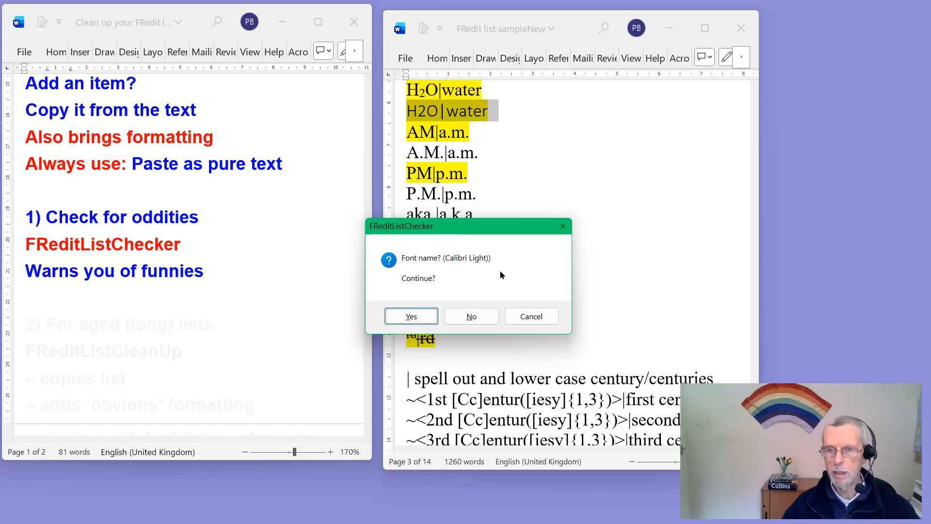
pyautogui.click(416, 317)
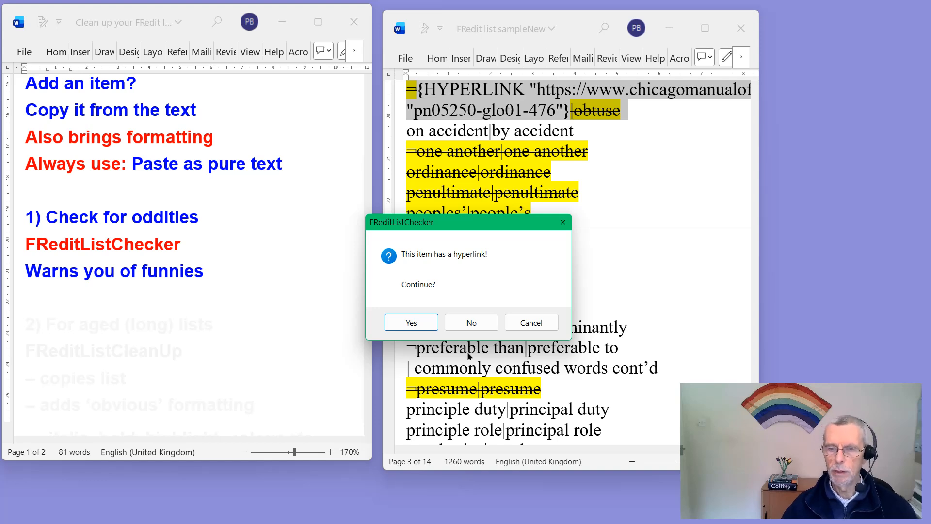
pyautogui.click(420, 330)
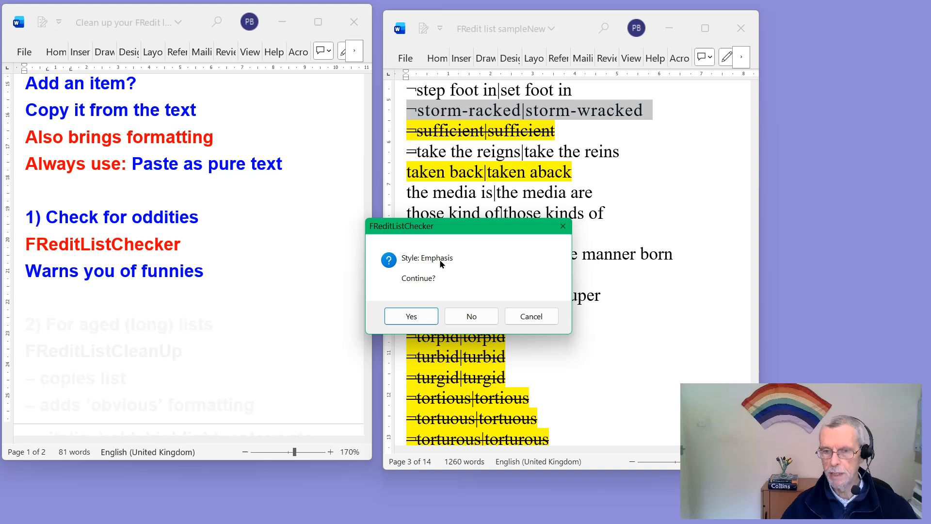
pyautogui.click(531, 317)
# Check the style applied to the "storm-racked|storm-wracked" entry in the styles list, then close the list.
pyautogui.click(500, 117)
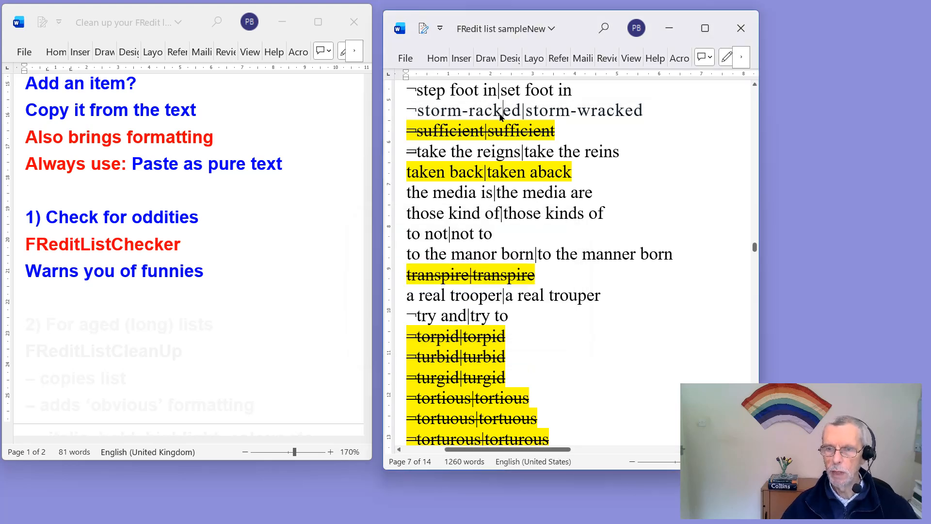
pyautogui.hotkey('ctrl', 'F1')
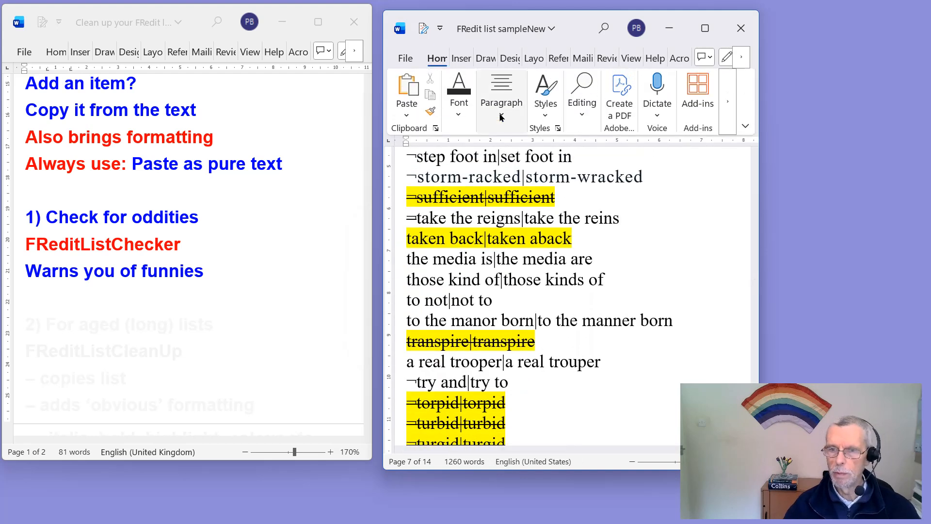
pyautogui.click(558, 128)
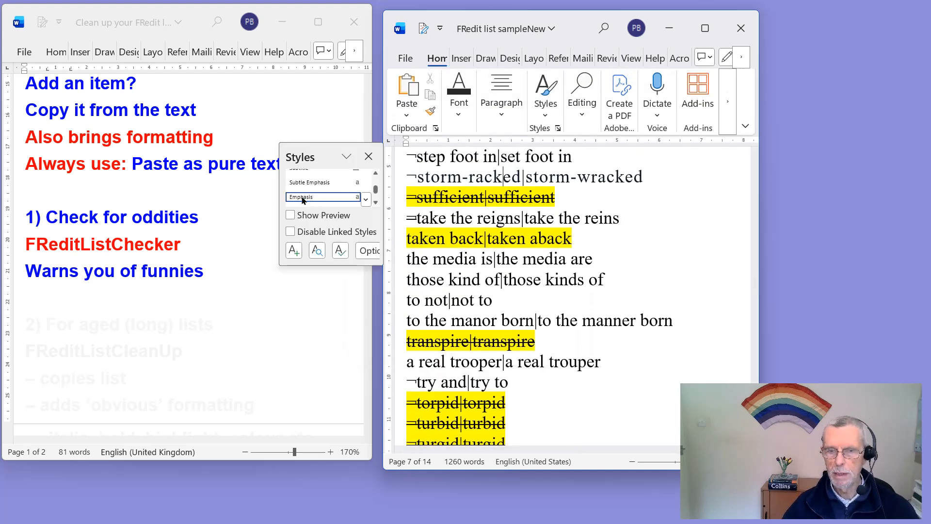
pyautogui.moveTo(311, 199)
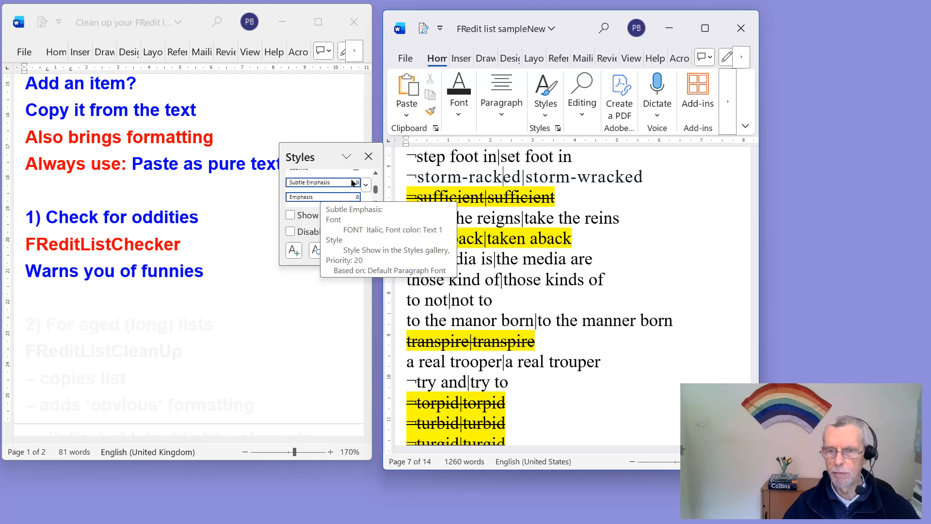
pyautogui.click(369, 156)
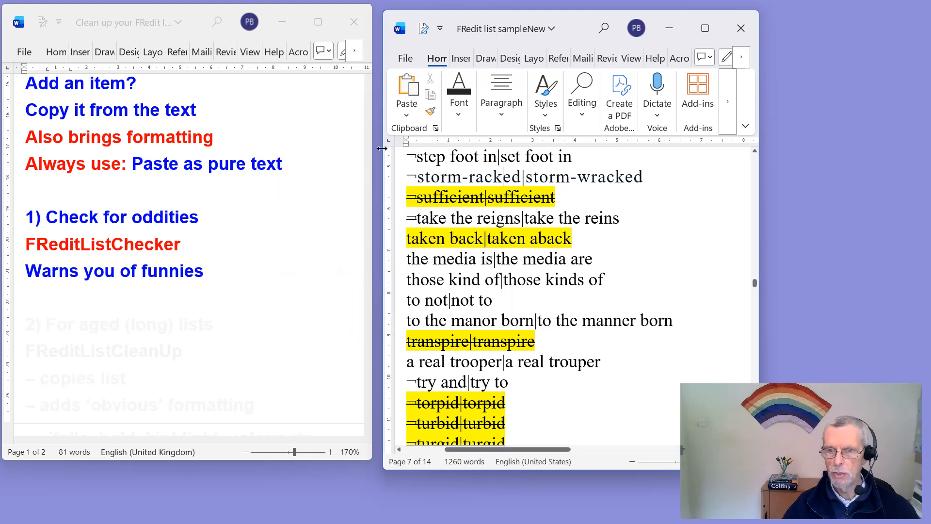
# Rerun FReditListChecker from the "taken back|taken aback" entry and stop it at the highlight colour query for "truly|truly".
pyautogui.click(431, 238)
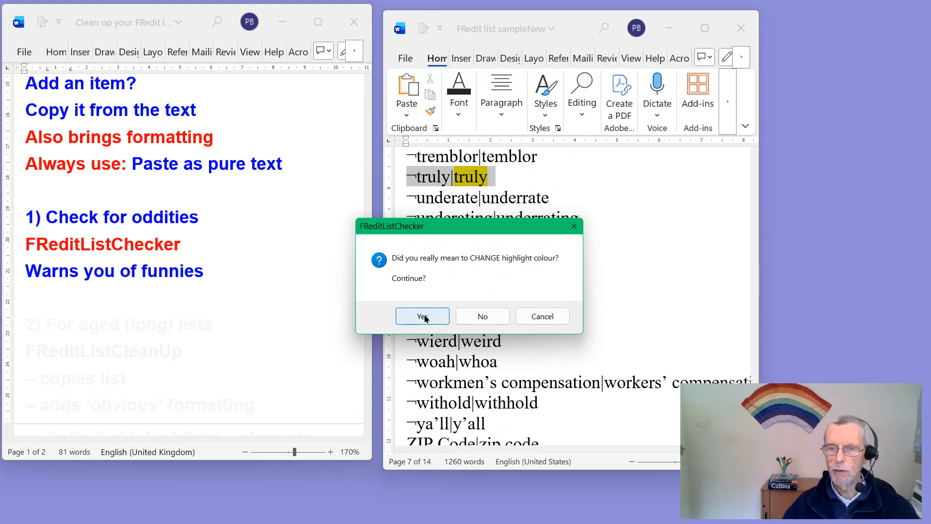
pyautogui.click(482, 316)
pyautogui.click(474, 177)
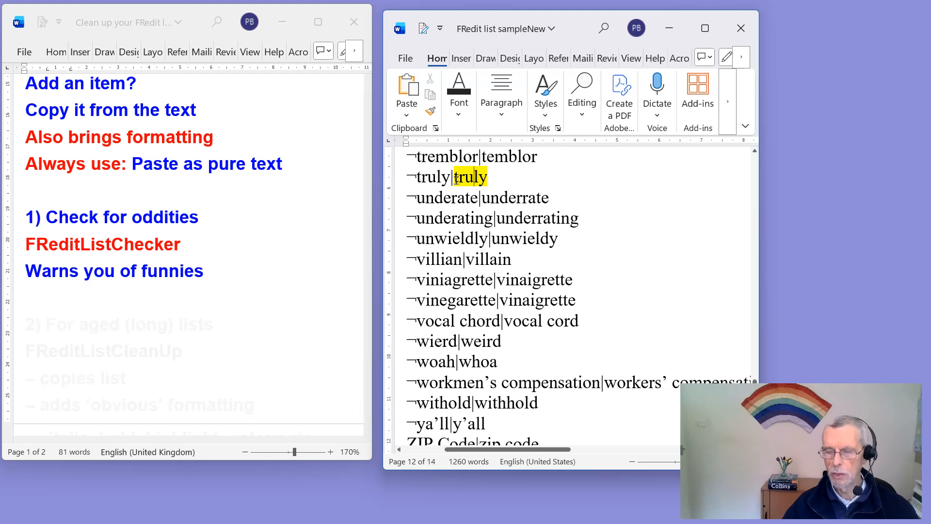
# Highlight the first "truly" of the "truly|truly" entry in green, and run FReditListChecker from the "underating|underrating" entry to the end of the list.
pyautogui.doubleClick(427, 175)
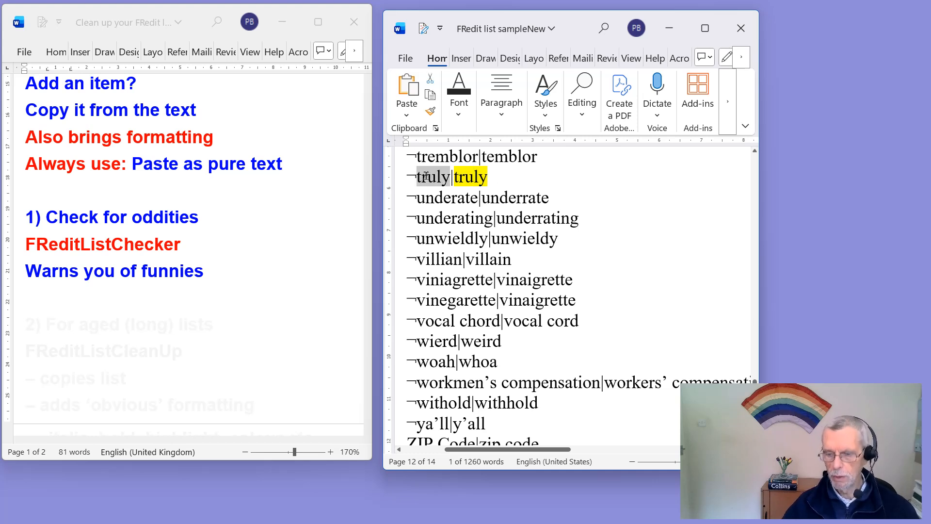
pyautogui.hotkey('ctrl', 'alt', 'h')
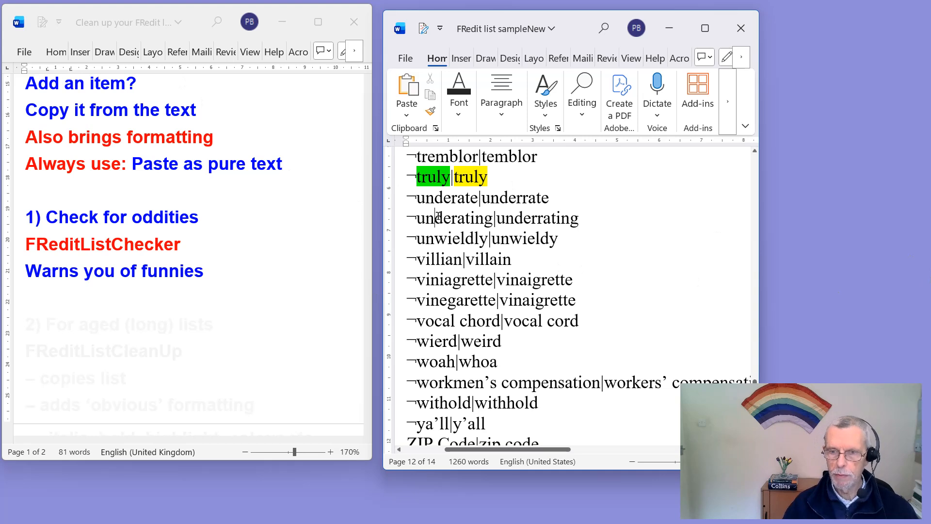
pyautogui.hotkey('ctrl', 'alt', 'f')
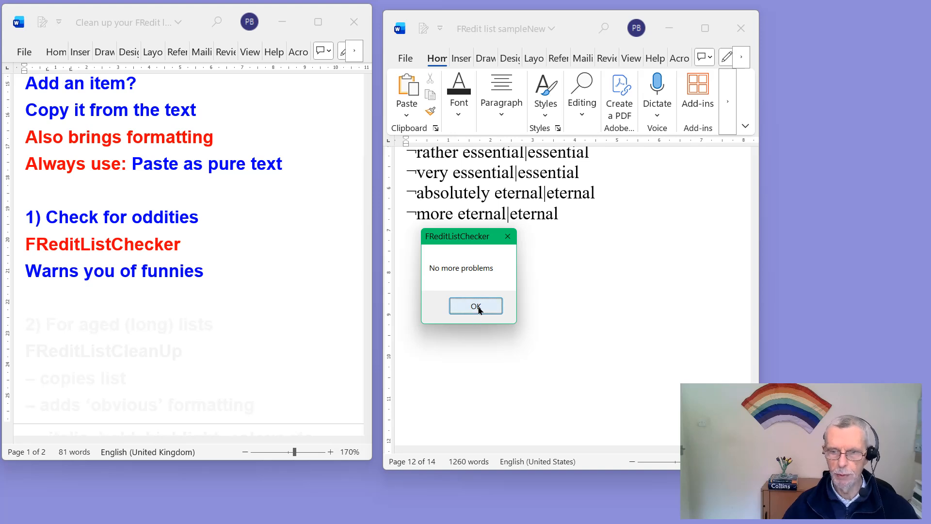
pyautogui.click(475, 306)
# Return to the notes and reveal the remaining lines from "2) For aged (long) lists" through "Happy FRediting!".
pyautogui.scroll(-2, 130, 257)
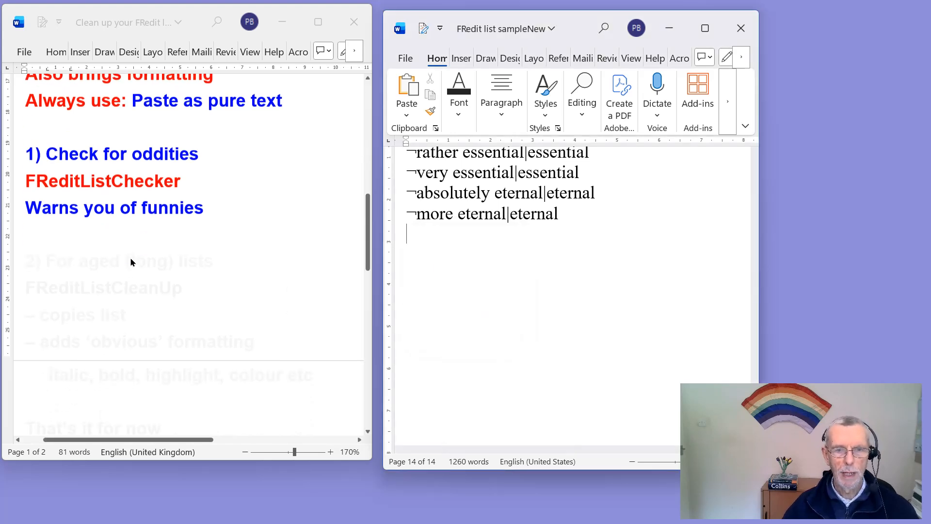
pyautogui.click(106, 230)
pyautogui.press('Down')
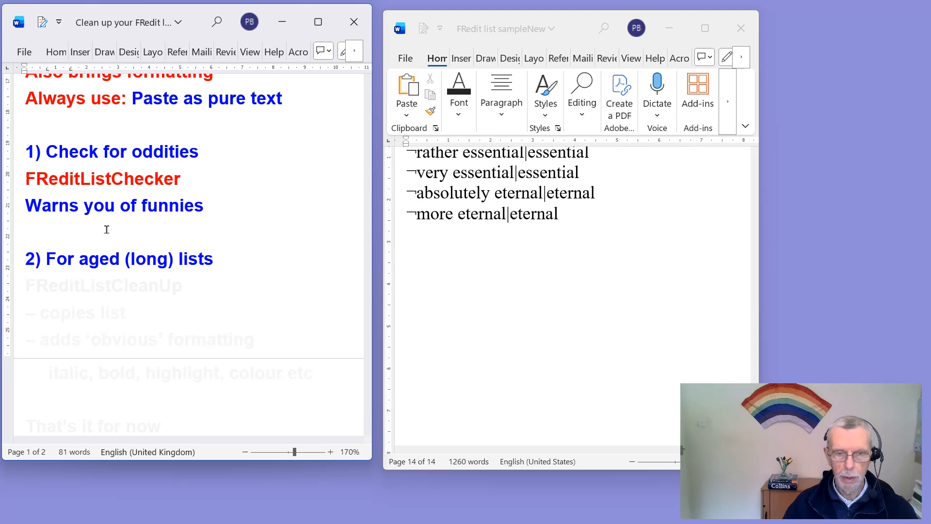
pyautogui.press('Down')
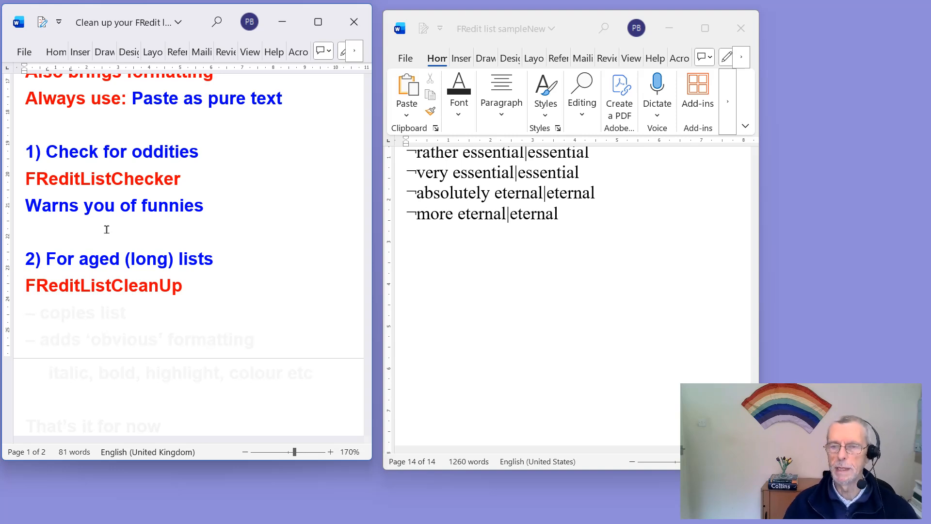
pyautogui.press('Down')
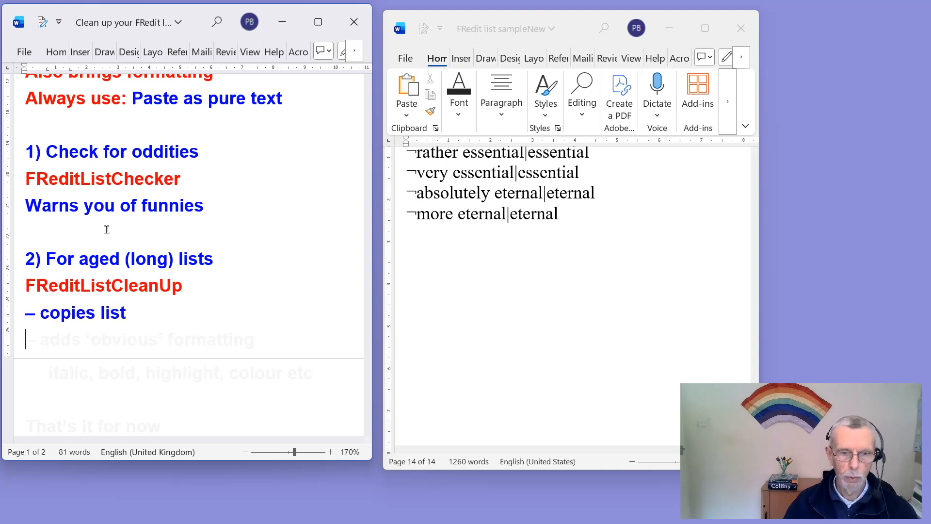
pyautogui.press('Down')
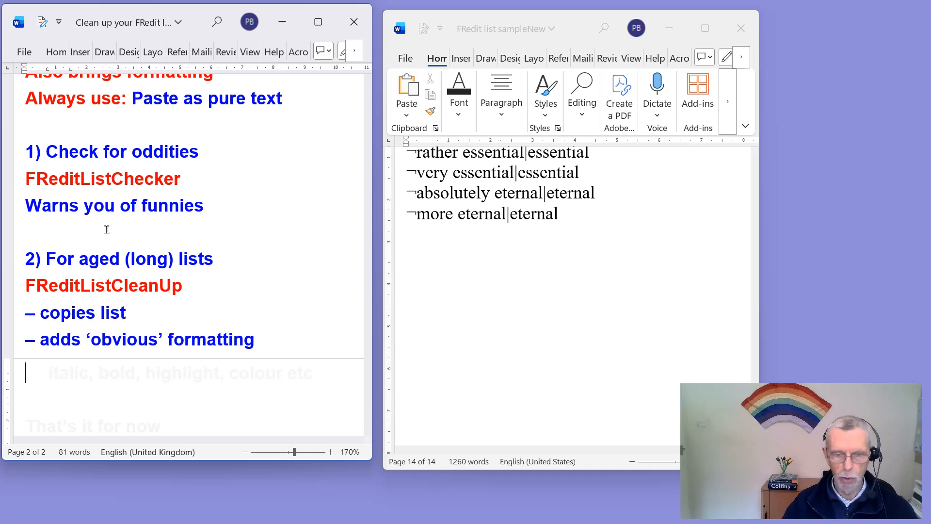
pyautogui.press('Down')
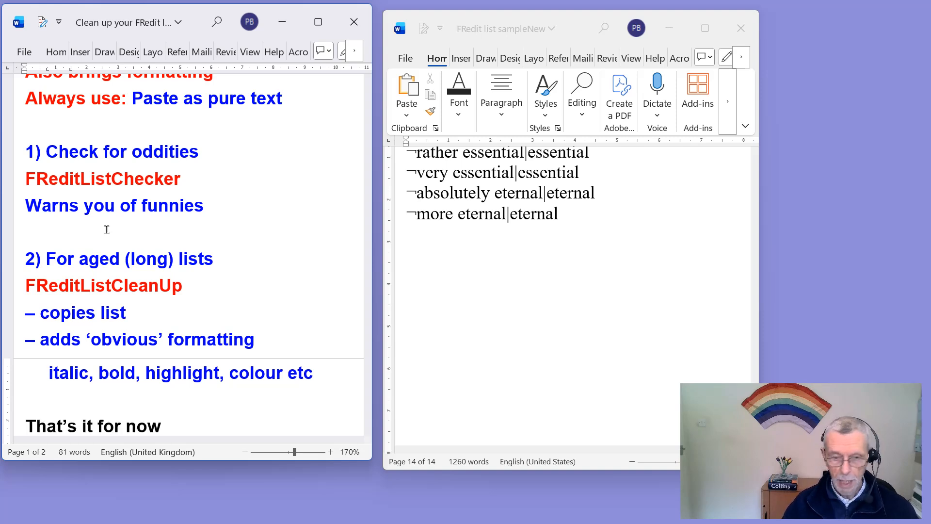
pyautogui.scroll(-3, 86, 162)
pyautogui.press('Down')
pyautogui.press('Down')
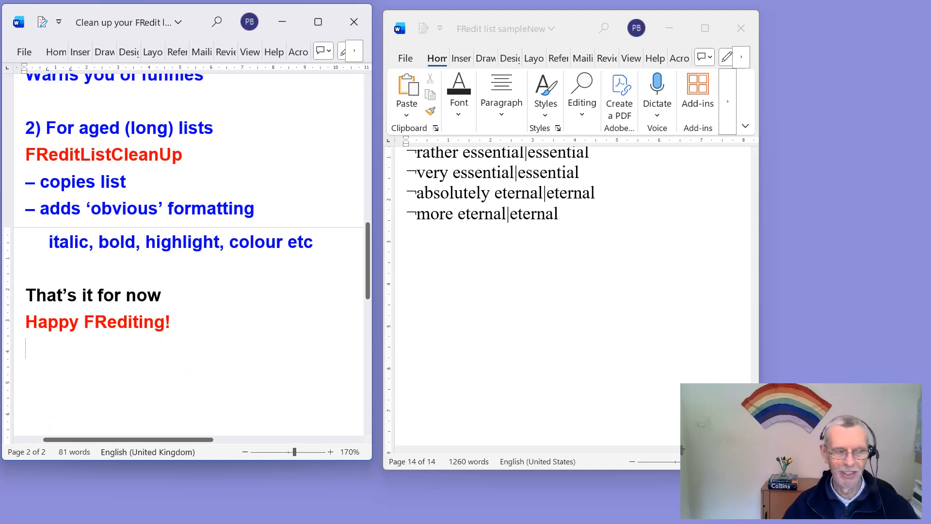